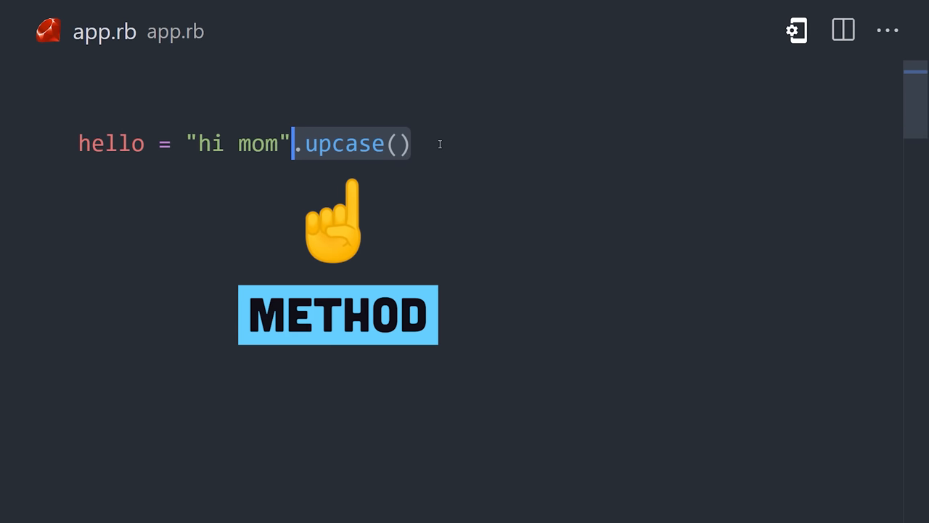
Strip the .upcase() call from the hello string, leaving plain "hi mom", and begin a puts line below.
{"action": "key", "text": "End"}
{"action": "key", "text": "BackSpace"}
{"action": "key", "text": "BackSpace"}
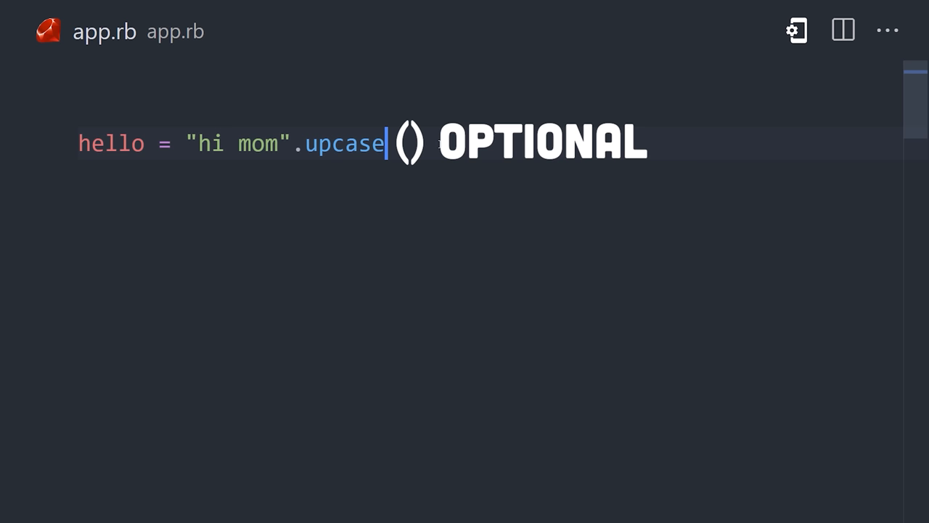
{"action": "key", "text": "ctrl+BackSpace"}
{"action": "key", "text": "Return"}
{"action": "key", "text": "Return"}
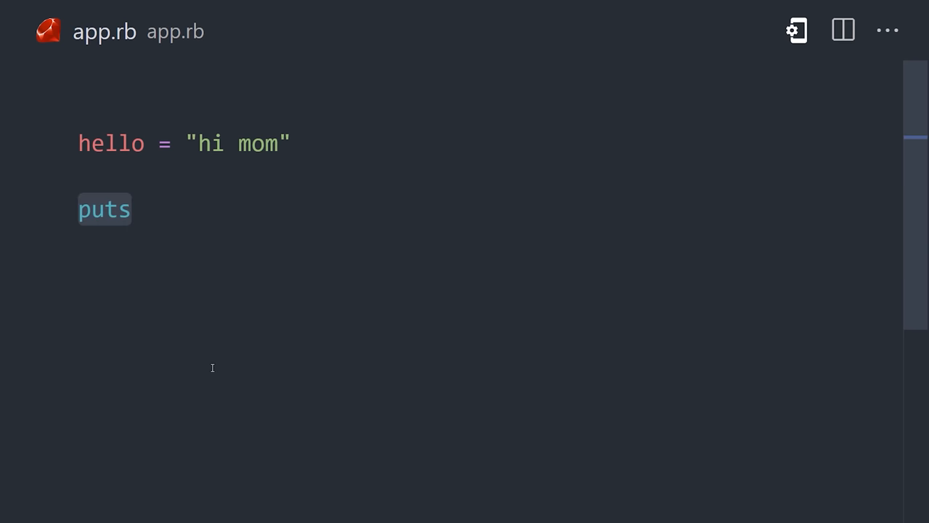
Change puts(hello) to puts hello, then position below for the greet method and 3.times block.
{"action": "left_click", "coordinate": [148, 204]}
{"action": "key", "text": "BackSpace"}
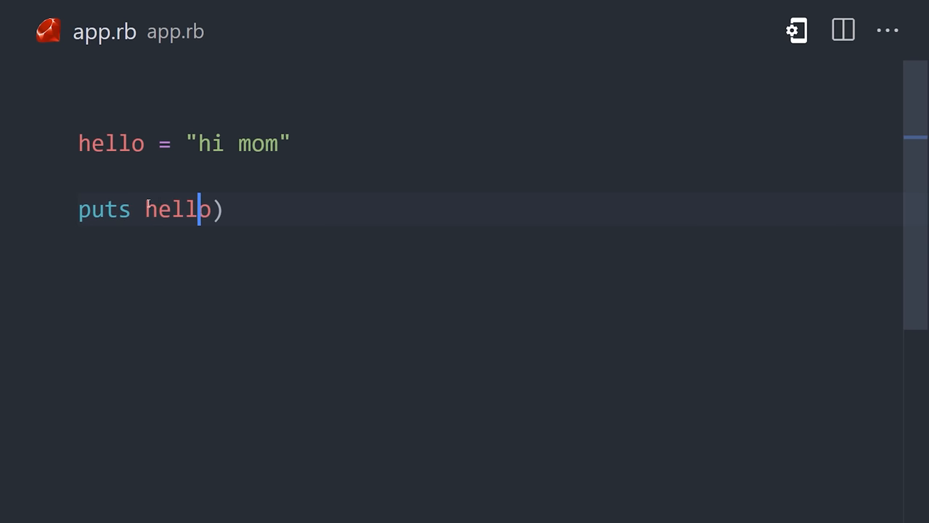
{"action": "key", "text": "Right"}
{"action": "key", "text": "Right"}
{"action": "key", "text": "BackSpace"}
{"action": "left_click", "coordinate": [240, 396]}
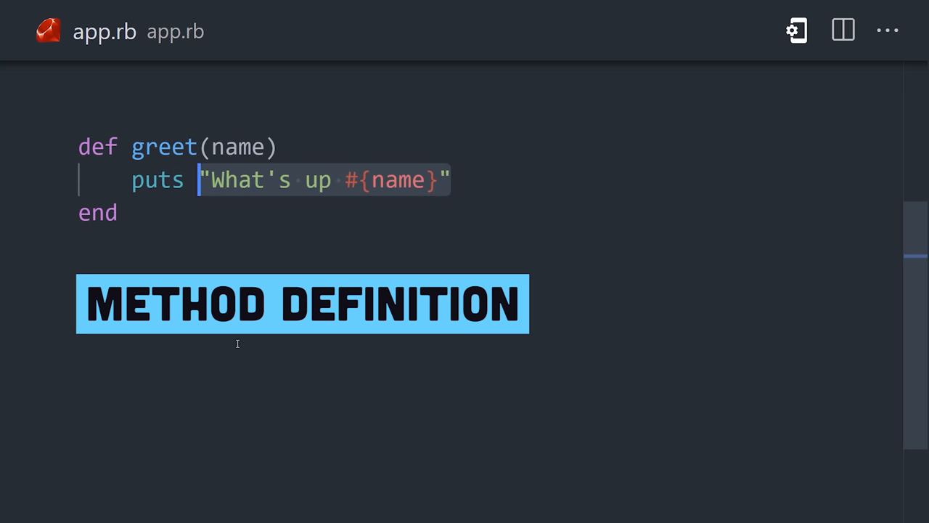
{"action": "left_click", "coordinate": [238, 344]}
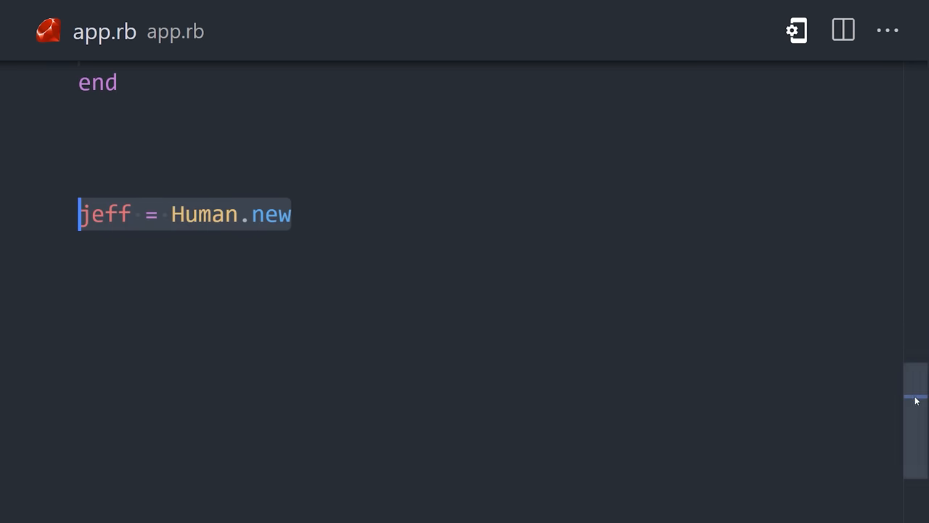
{"action": "scroll", "coordinate": [916, 401], "scroll_direction": "down", "scroll_amount": 2}
Add puts jeff.quack and run ruby app.rb in the terminal, printing hi mom and quack!
{"action": "key", "text": "End"}
{"action": "key", "text": "Return"}
{"action": "key", "text": "Return"}
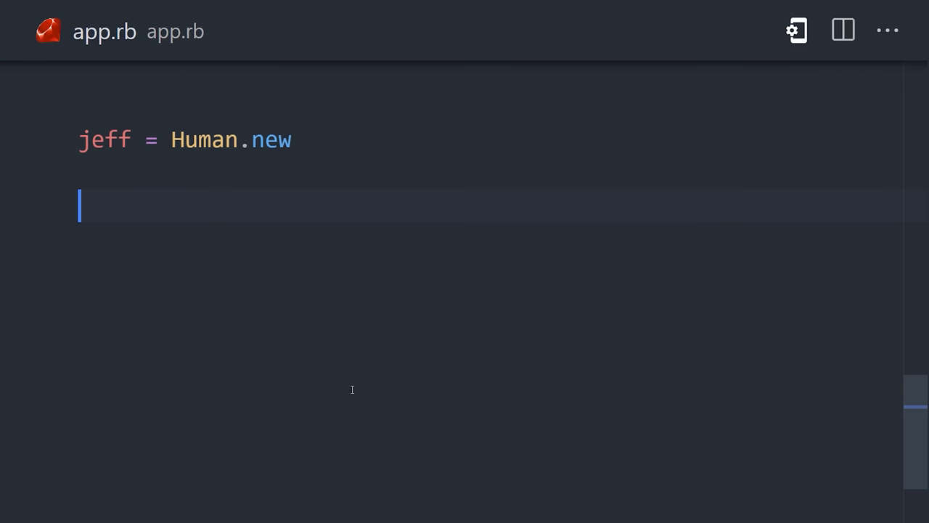
{"action": "type", "text": "puts jeff.quack"}
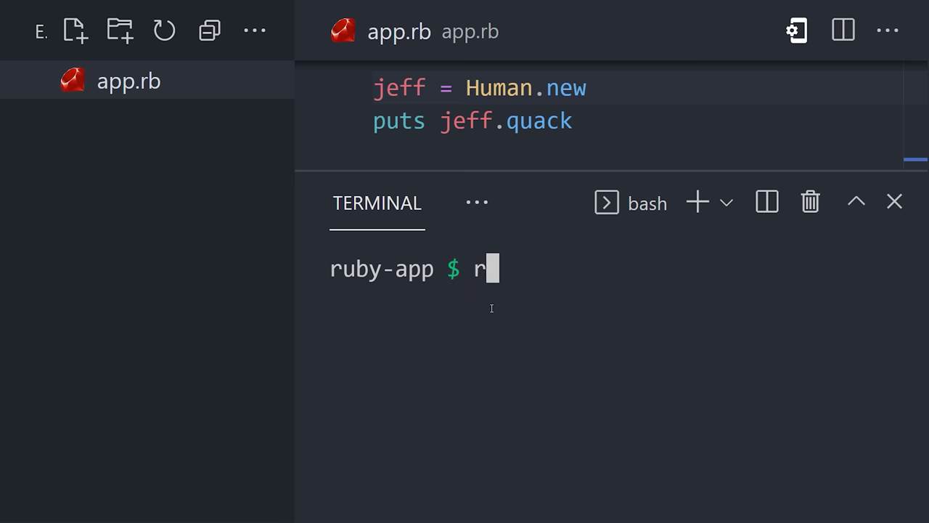
{"action": "type", "text": "ruby a"}
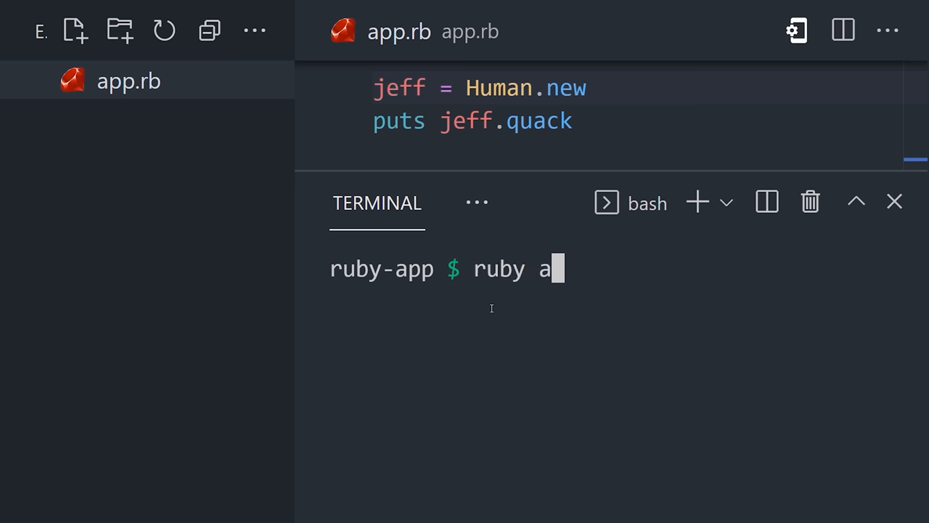
{"action": "type", "text": "pp.rb"}
{"action": "key", "text": "Return"}
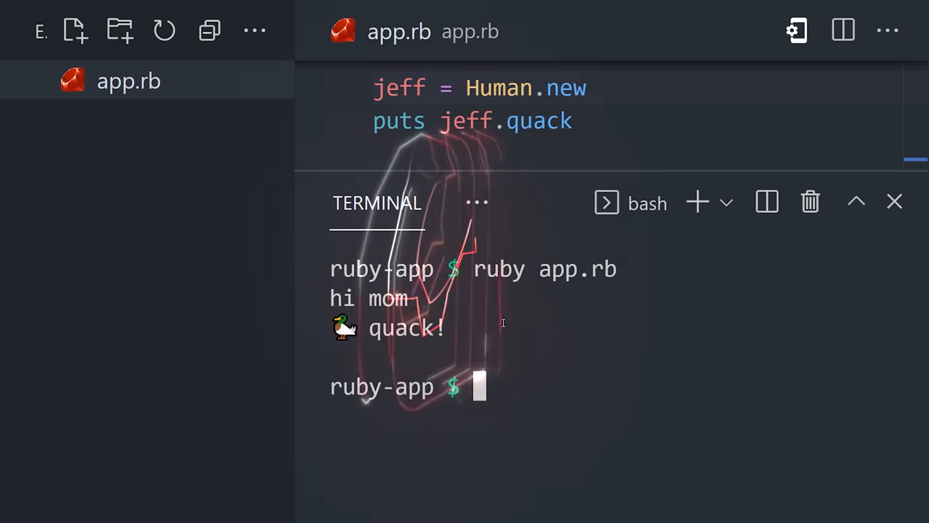